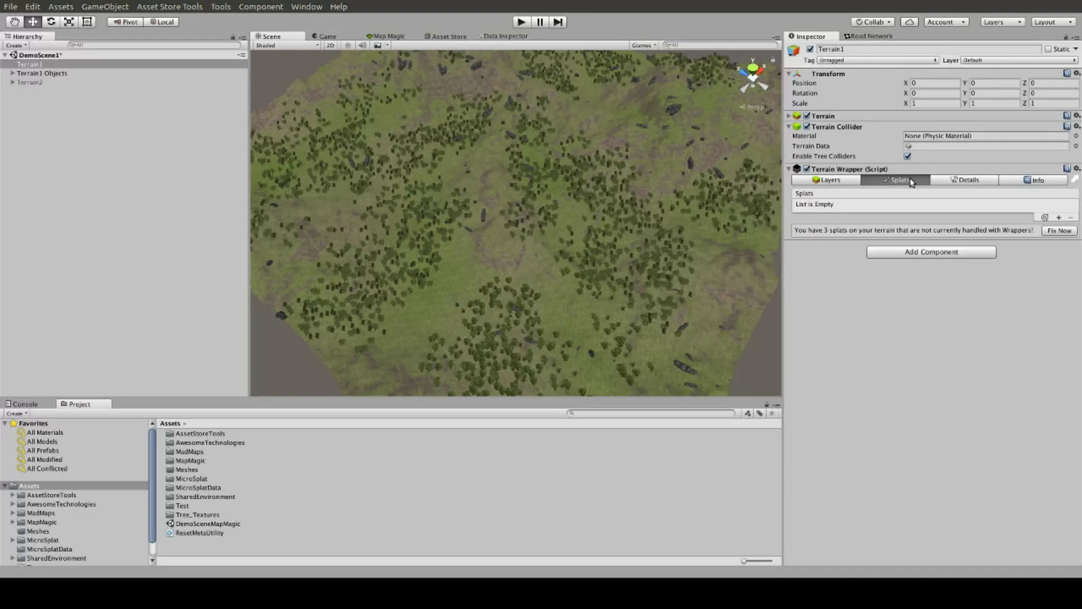
- Check which ground textures Terrain1 uses in the terrain's Paint Texture tool
click(788, 116)
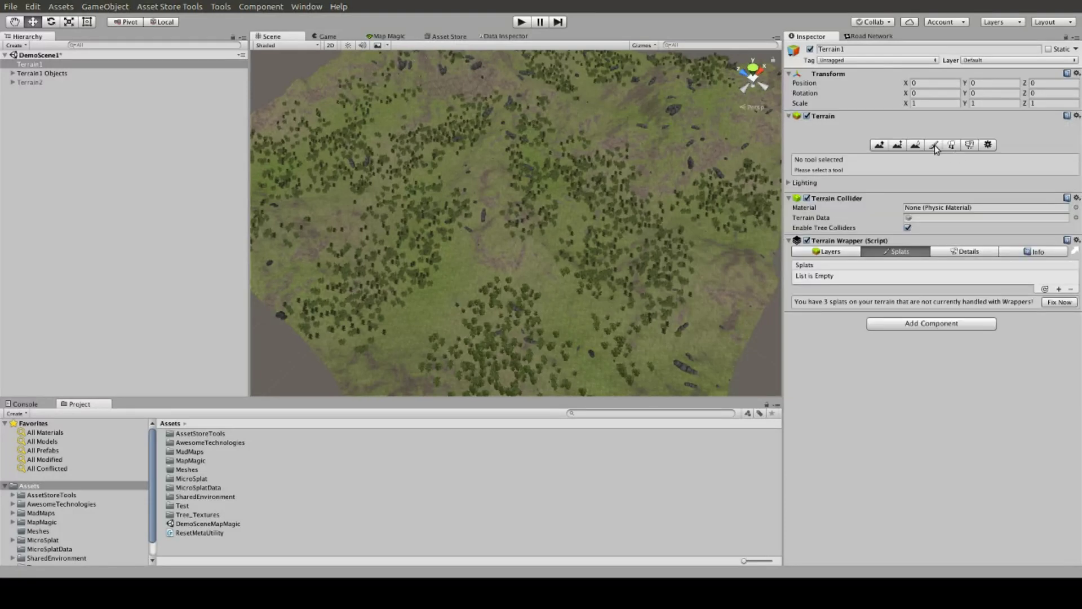
click(933, 145)
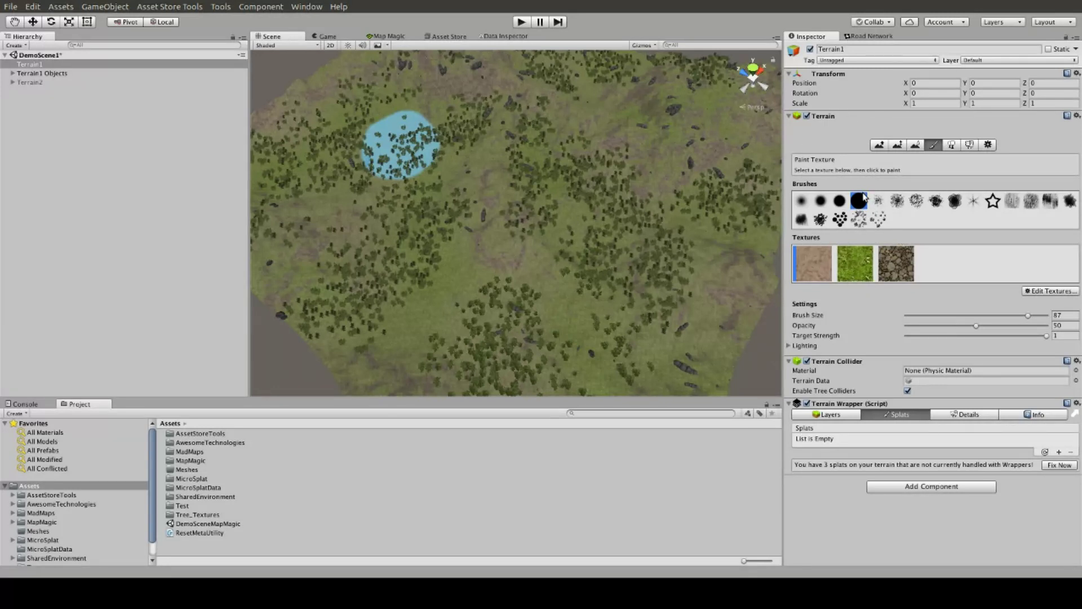
key(w)
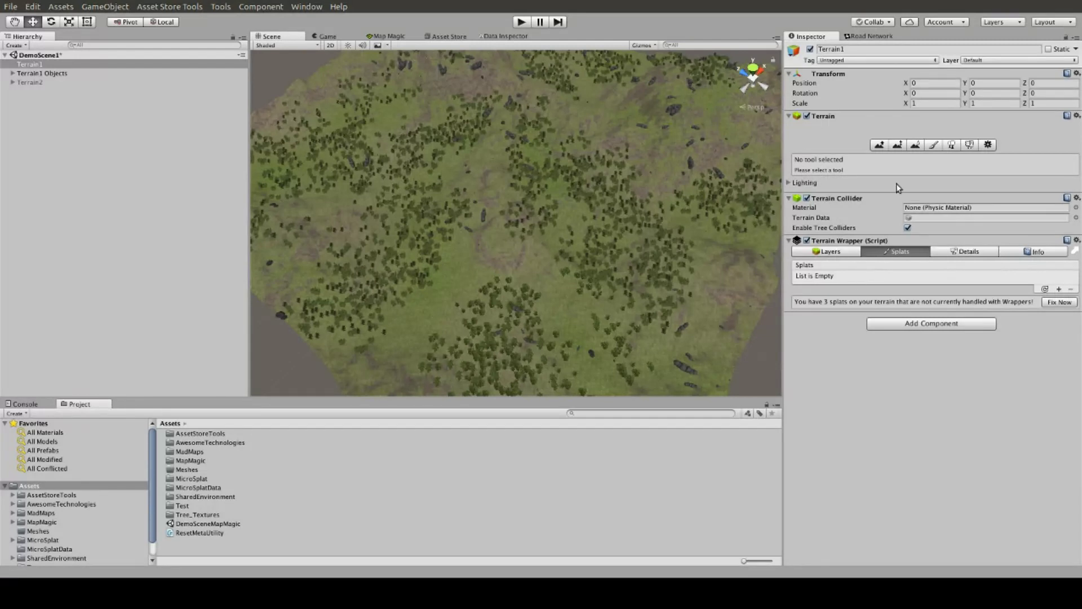
click(789, 116)
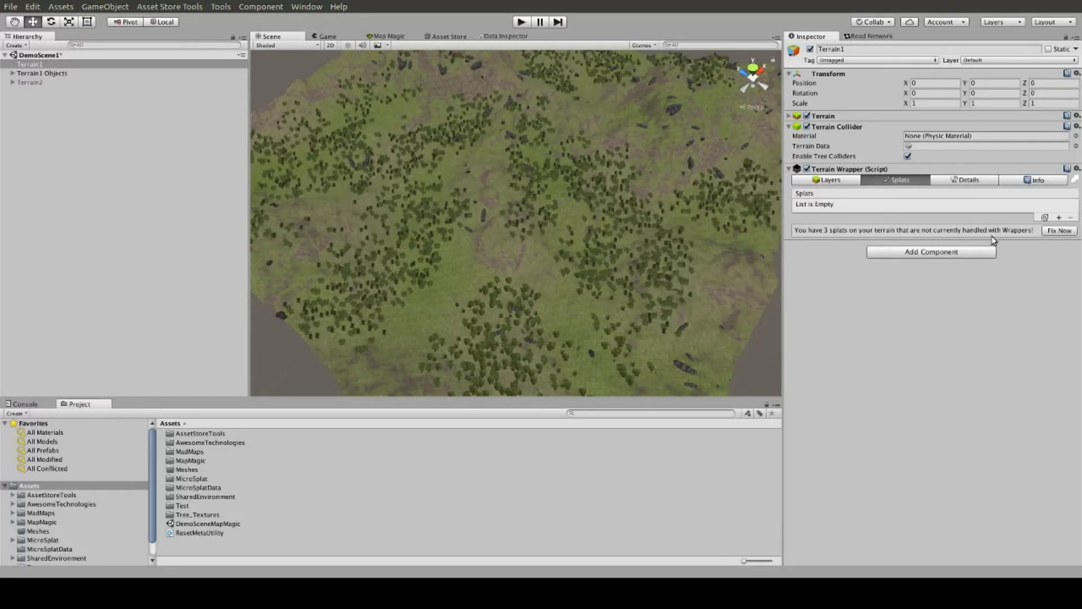
- Create wrappers for Terrain1's unhandled splats and inspect the settings of TerrainTexture1Wrapper
click(1059, 233)
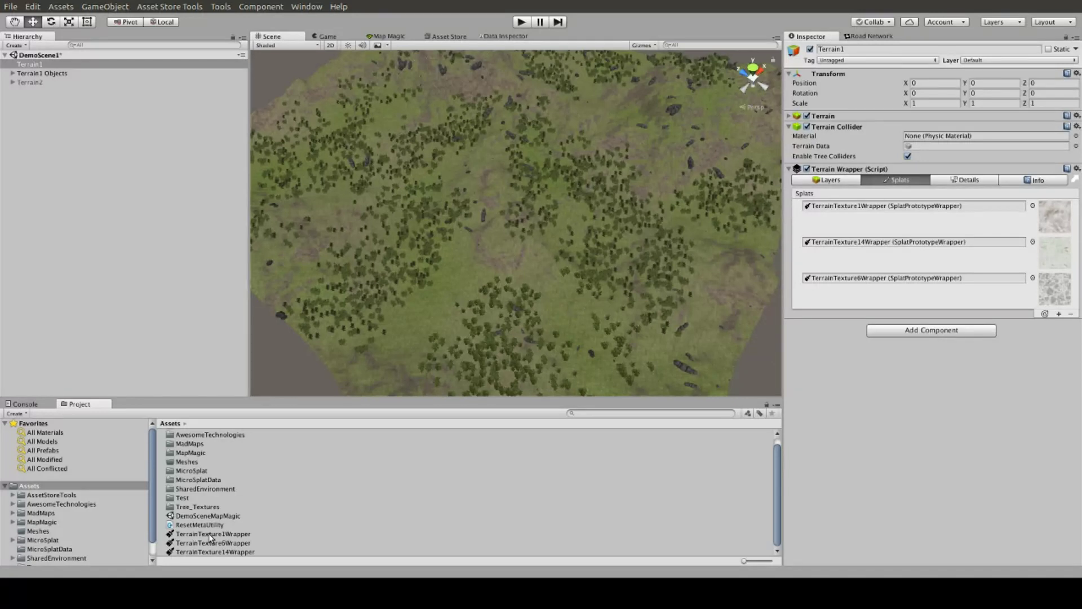
click(210, 534)
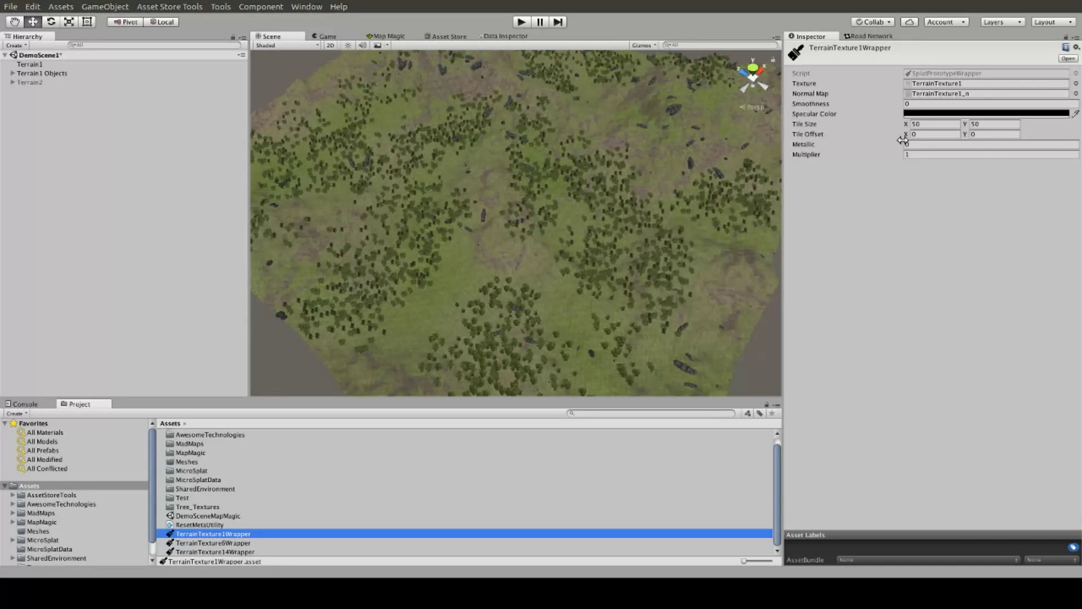
click(84, 63)
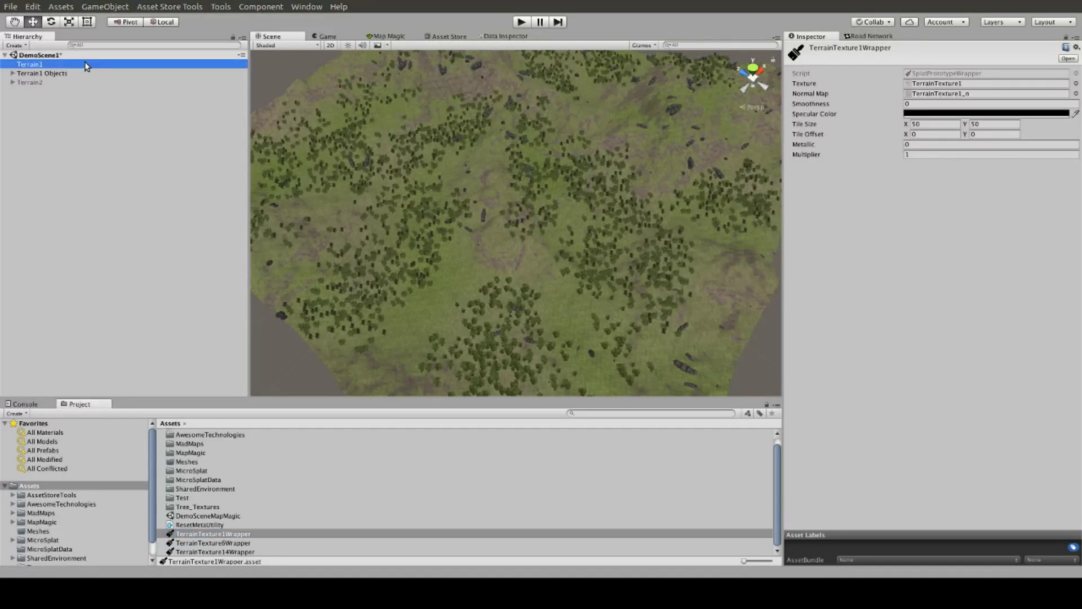
- Create wrappers for Terrain1's unhandled details in the Terrain Wrapper
click(909, 179)
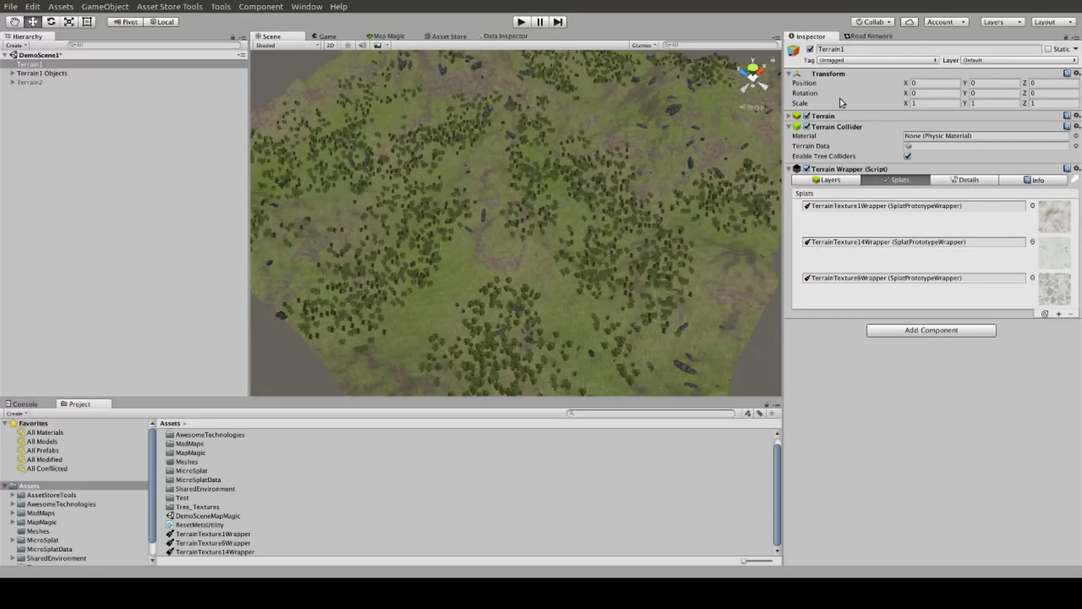
click(970, 181)
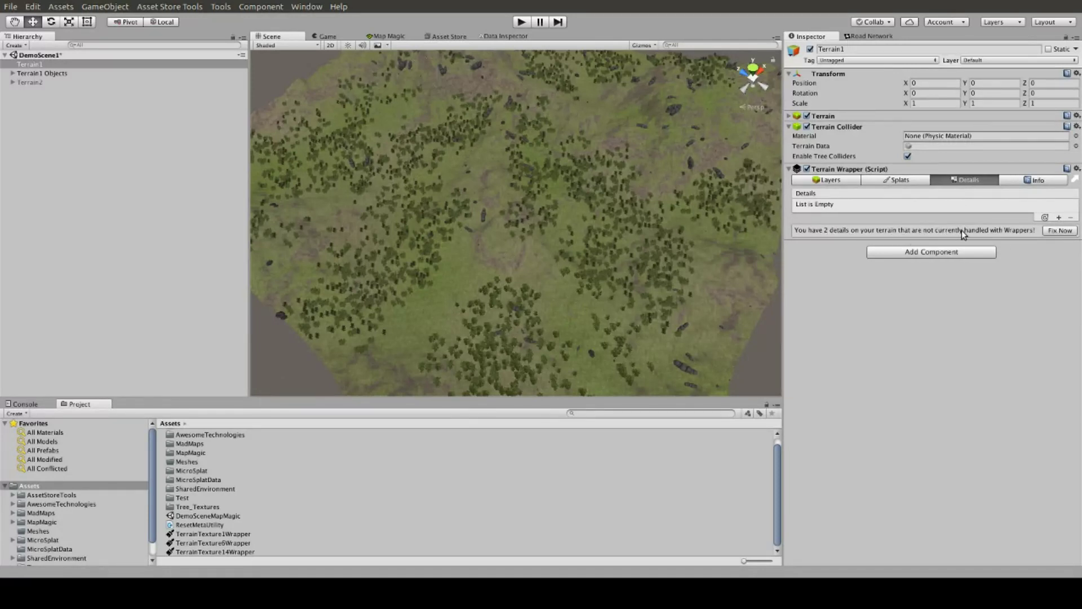
click(1059, 231)
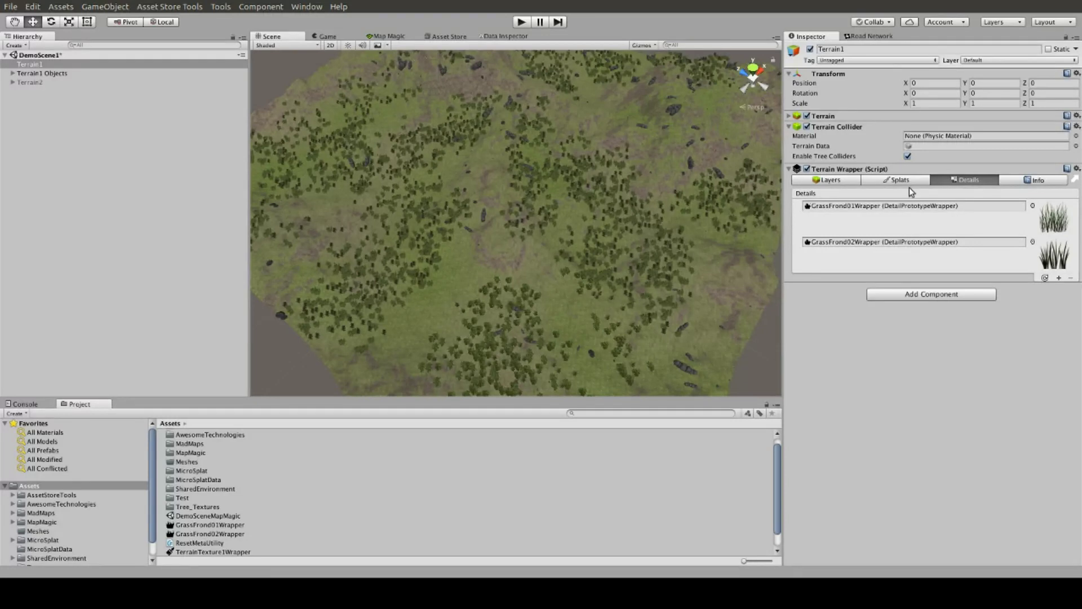
- Add a layer named Base to Terrain1's Terrain Wrapper and capture the current terrain into it
click(833, 182)
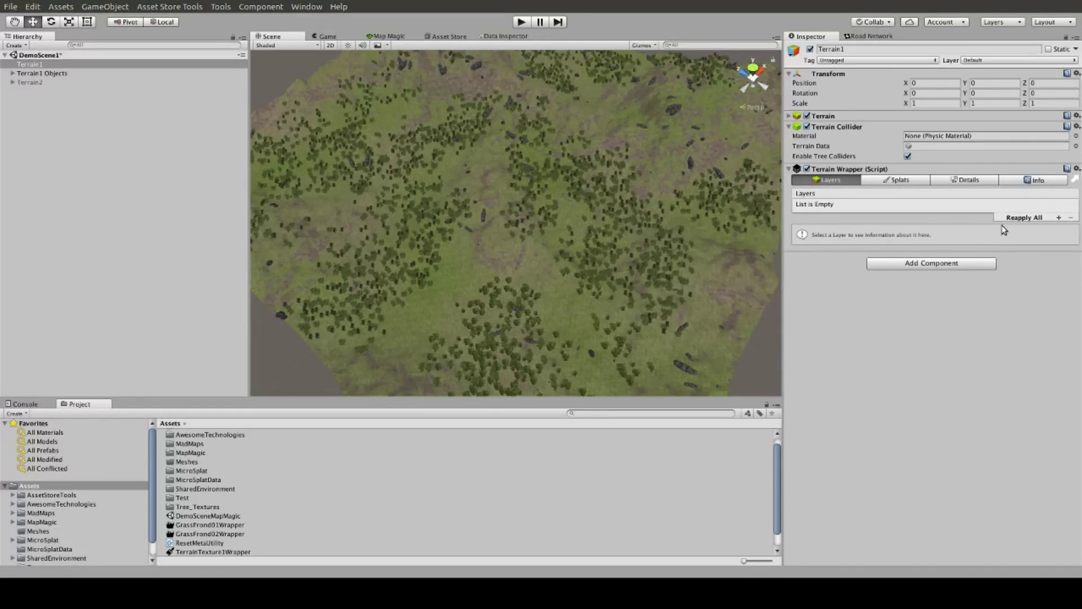
click(1059, 217)
click(840, 207)
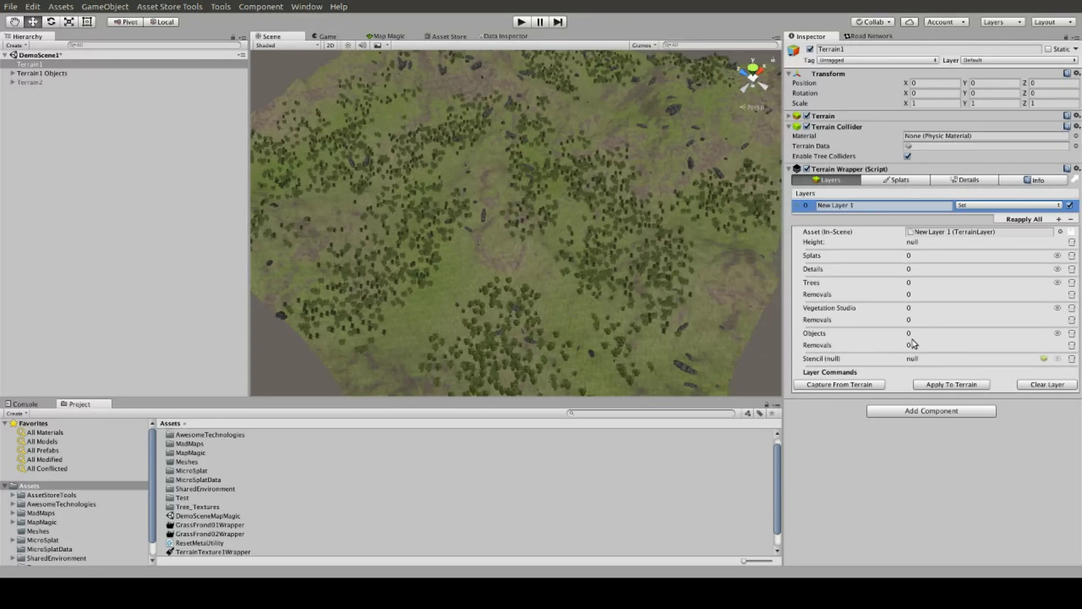
click(894, 208)
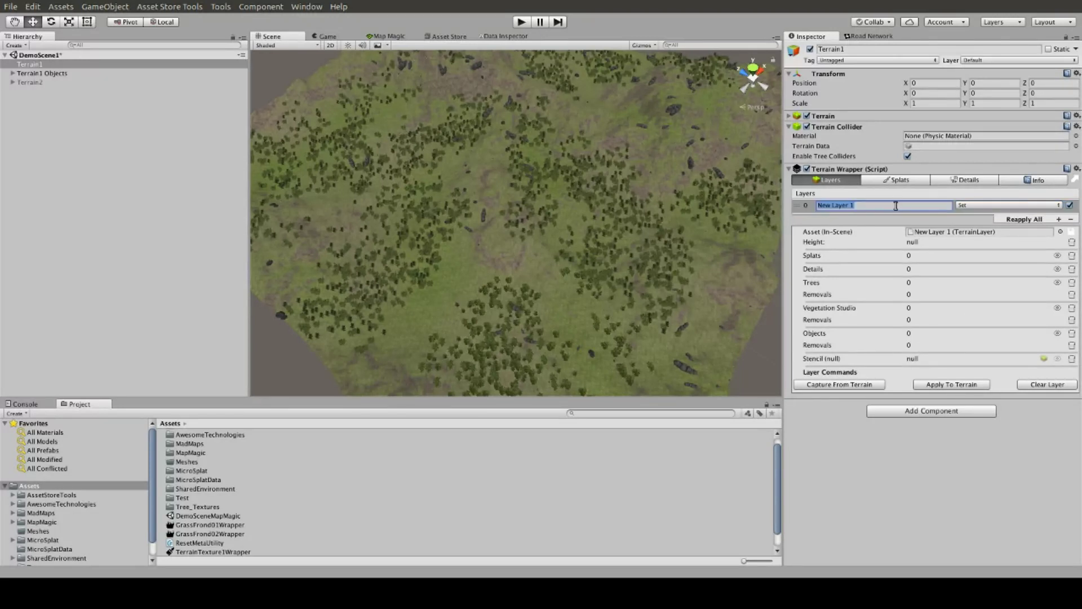
text(Bass)
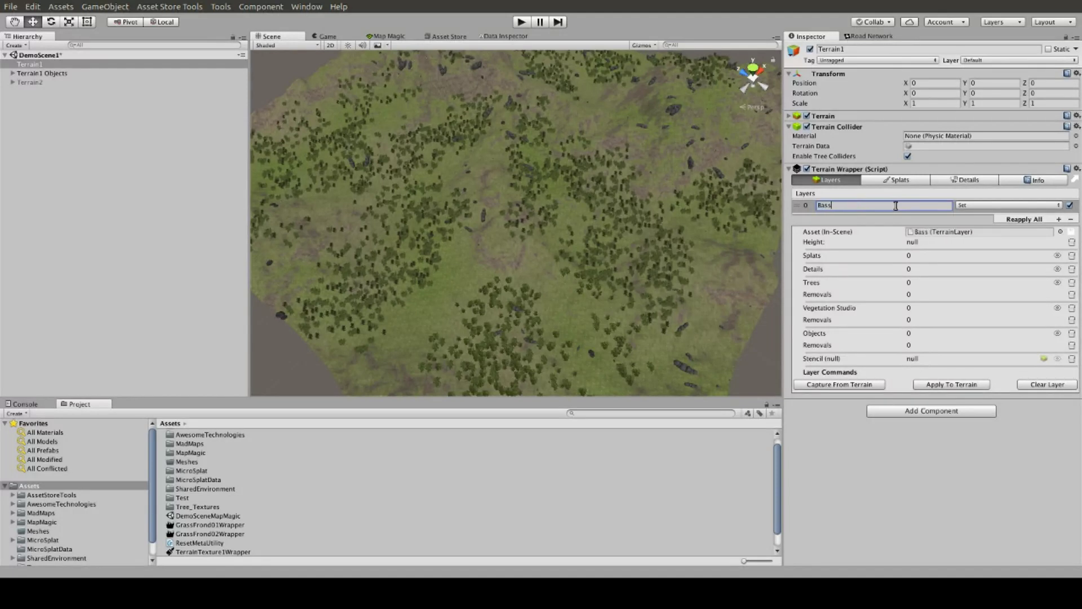
key(BackSpace)
text(e)
key(Return)
click(830, 383)
- Preview the Base layer's captured height data with a normalized preview
click(1057, 242)
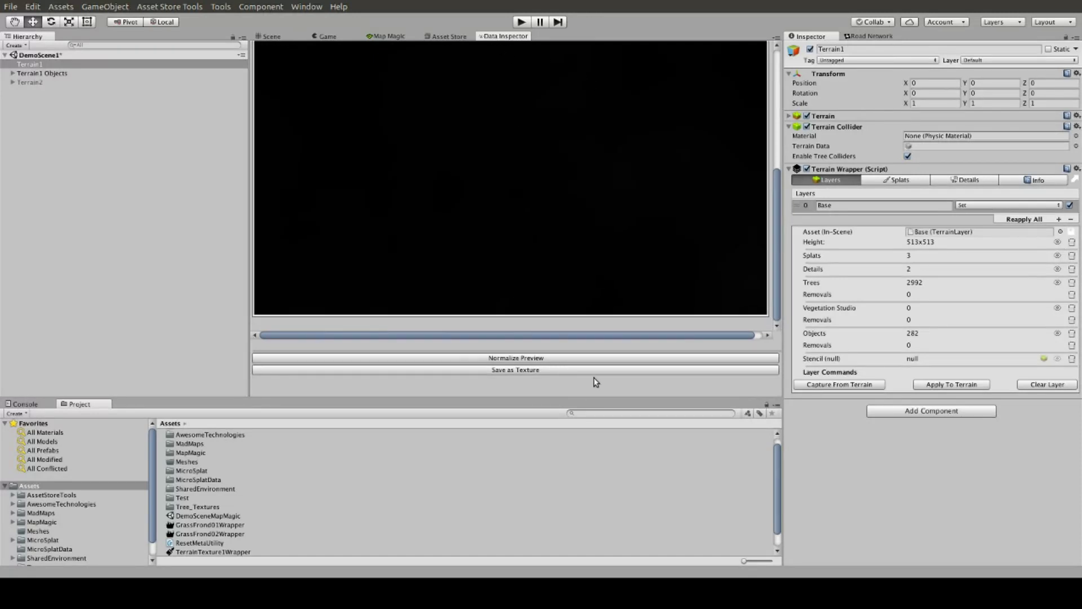
click(518, 359)
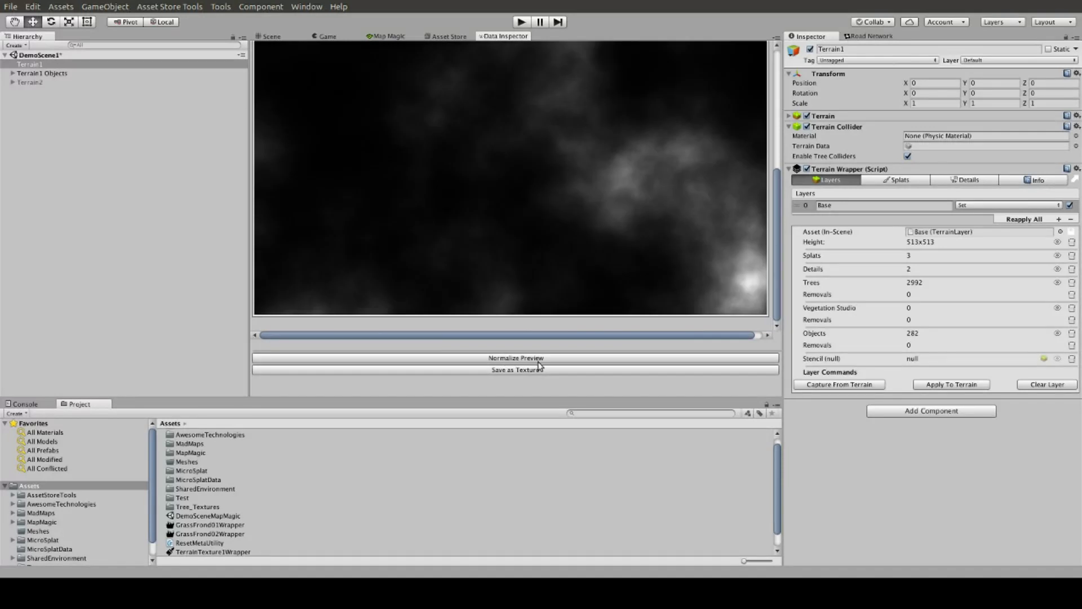
drag(779, 218, 772, 243)
- Preview the Base layer's splat maps for all three terrain textures, then return to the scene view
click(1058, 256)
drag(775, 235, 767, 280)
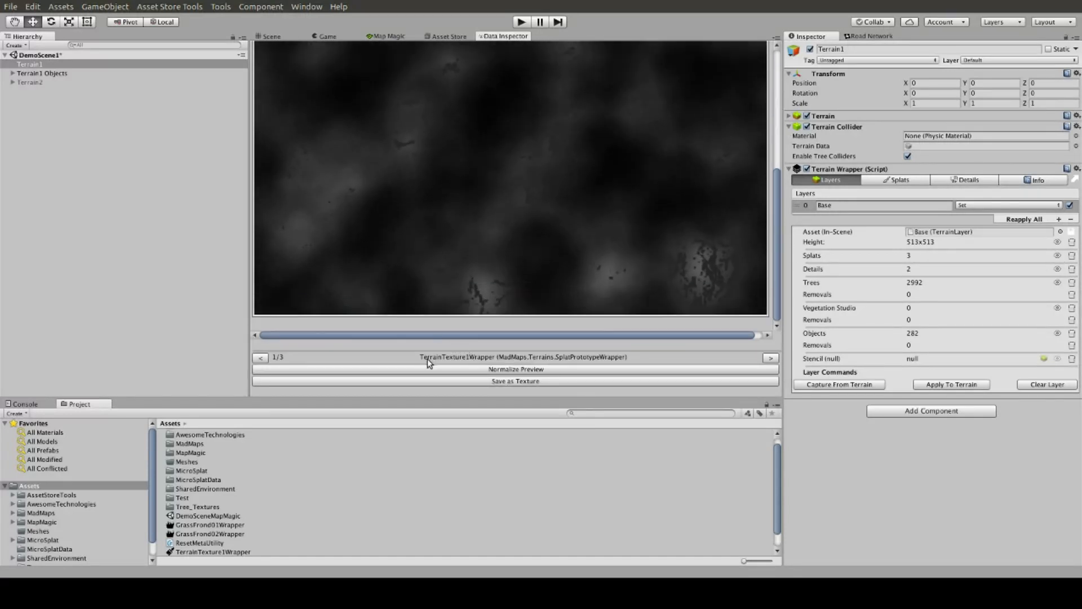
click(770, 358)
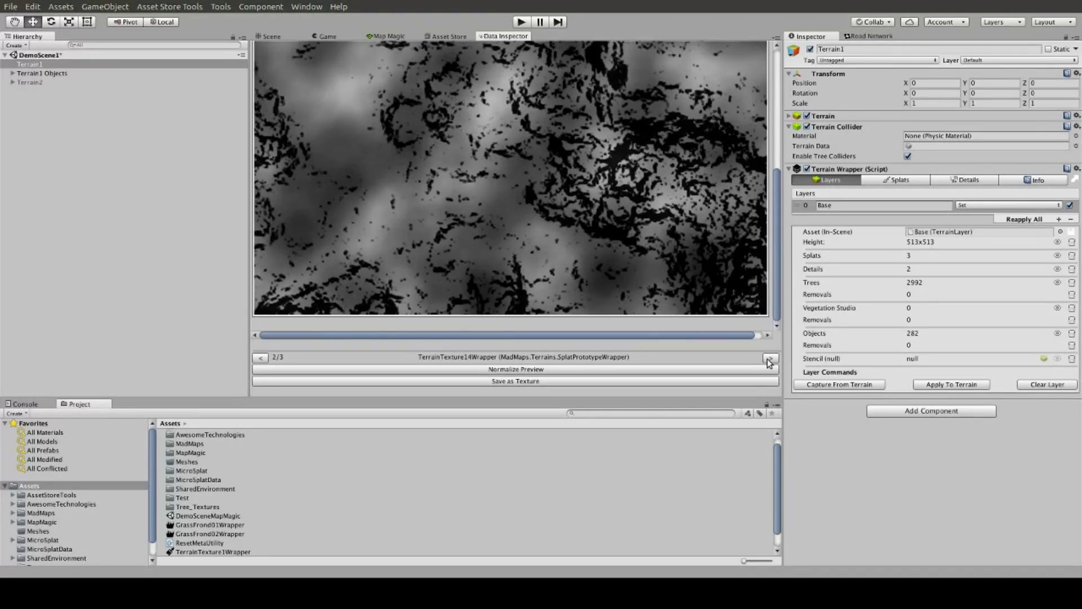
click(770, 358)
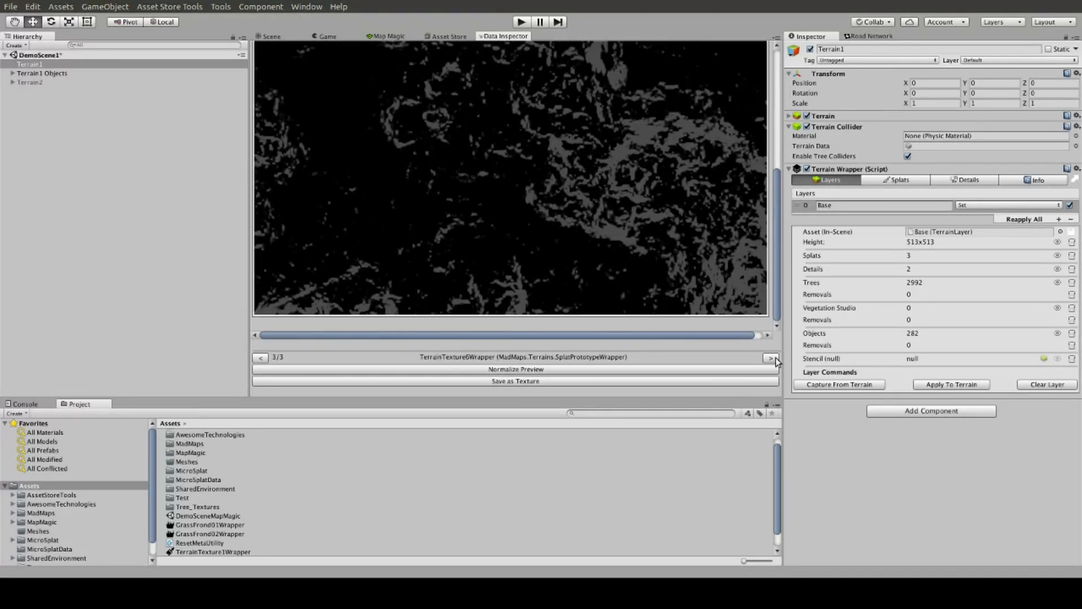
scroll(708, 215, up, 5)
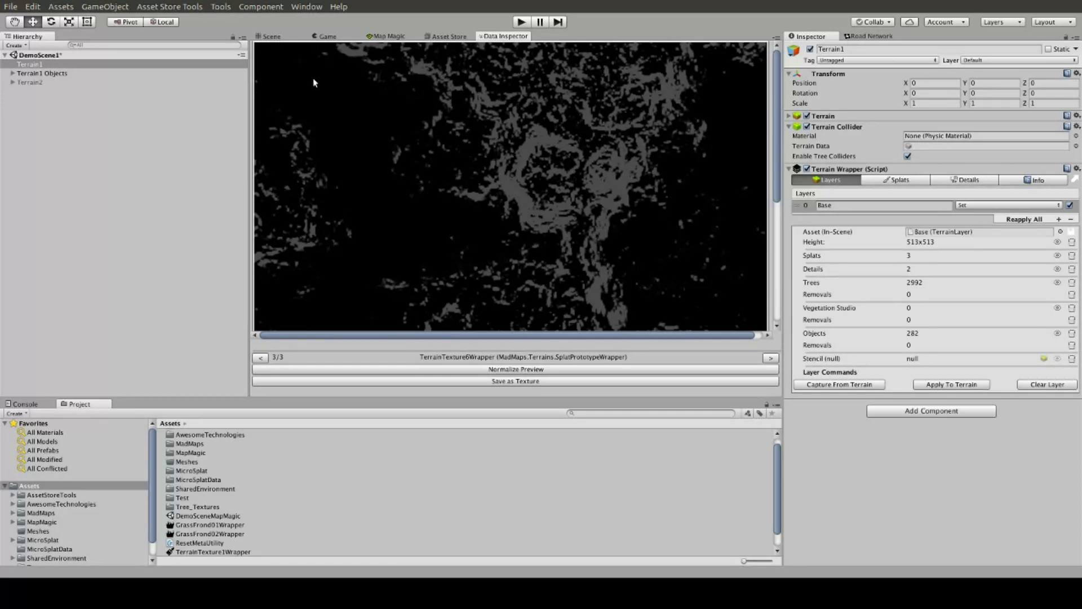
click(289, 36)
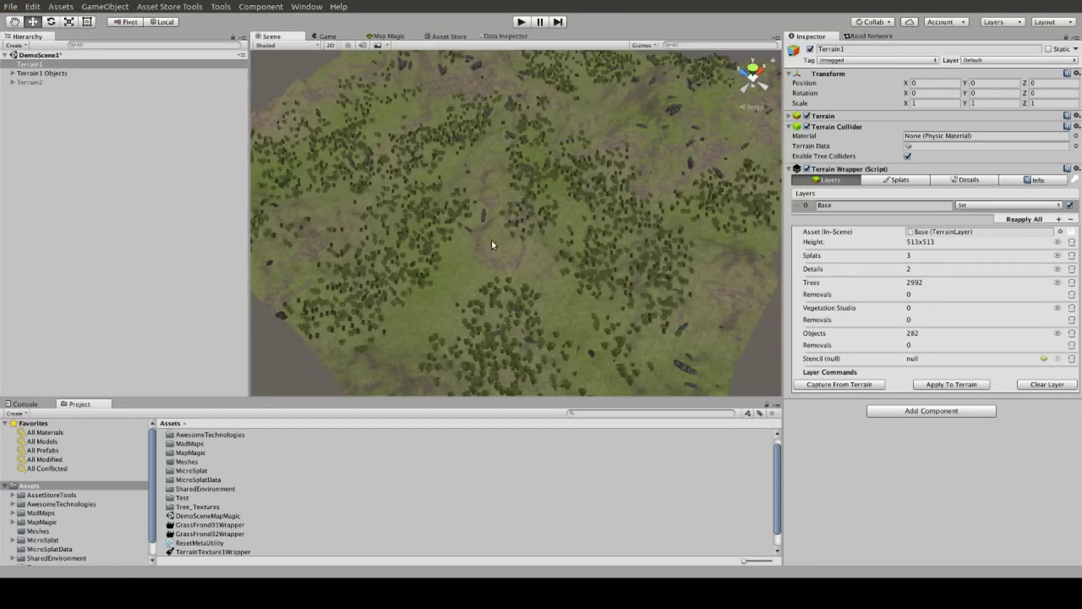
- Highlight Terrain1 Objects in the scene and review the Base layer's captured data on Terrain1
click(143, 127)
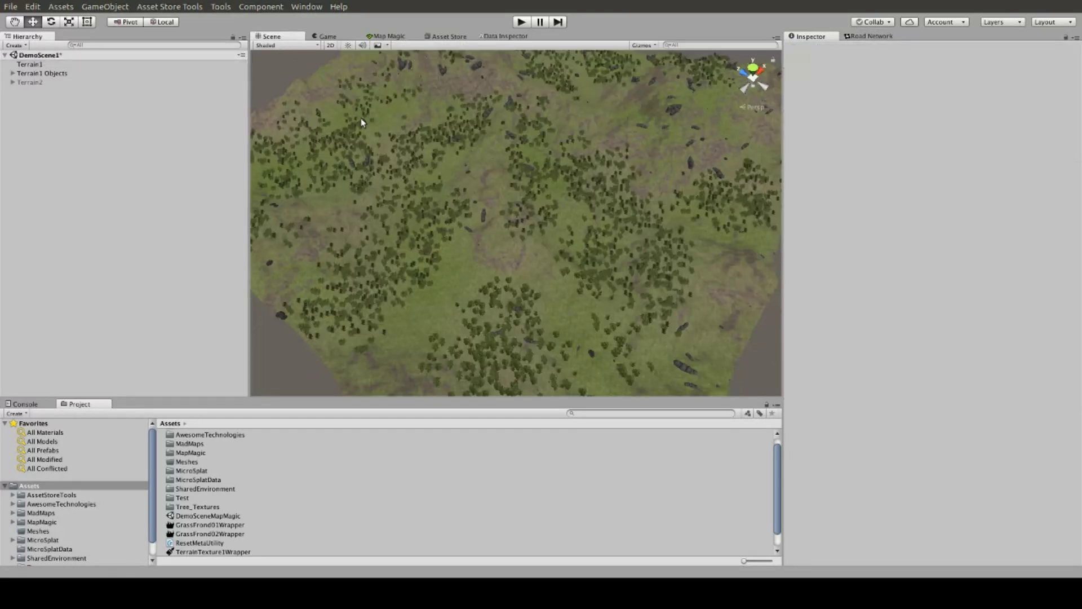
click(49, 74)
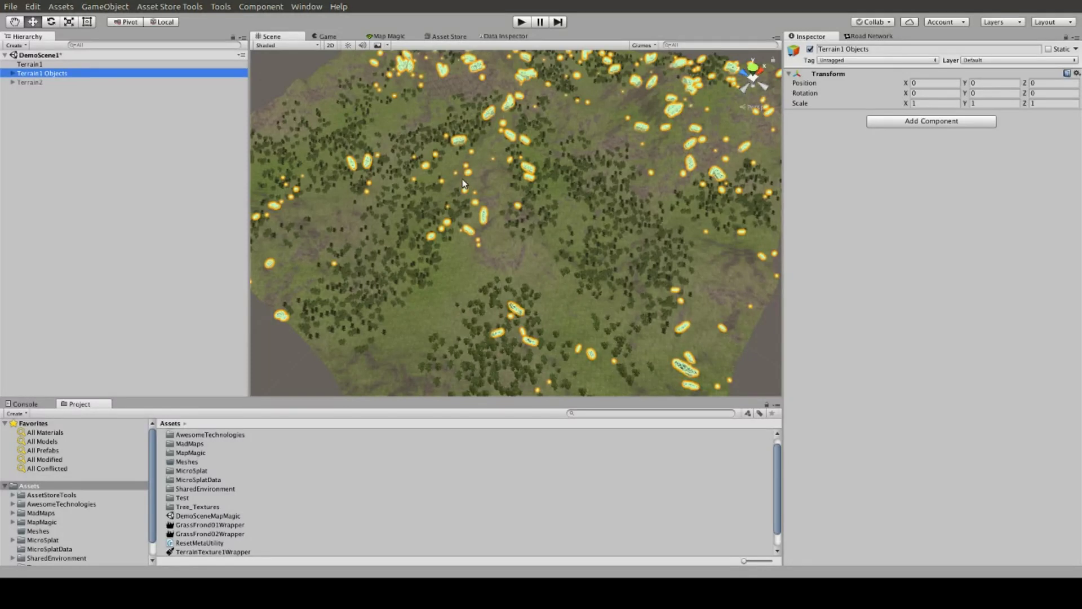
right_drag(490, 167, 489, 142)
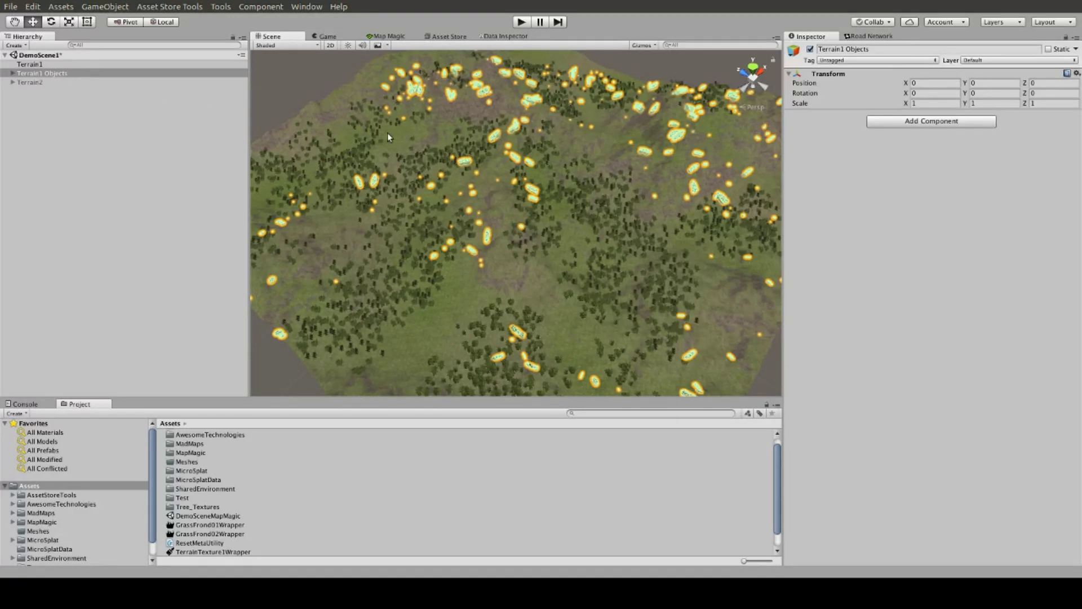
click(446, 132)
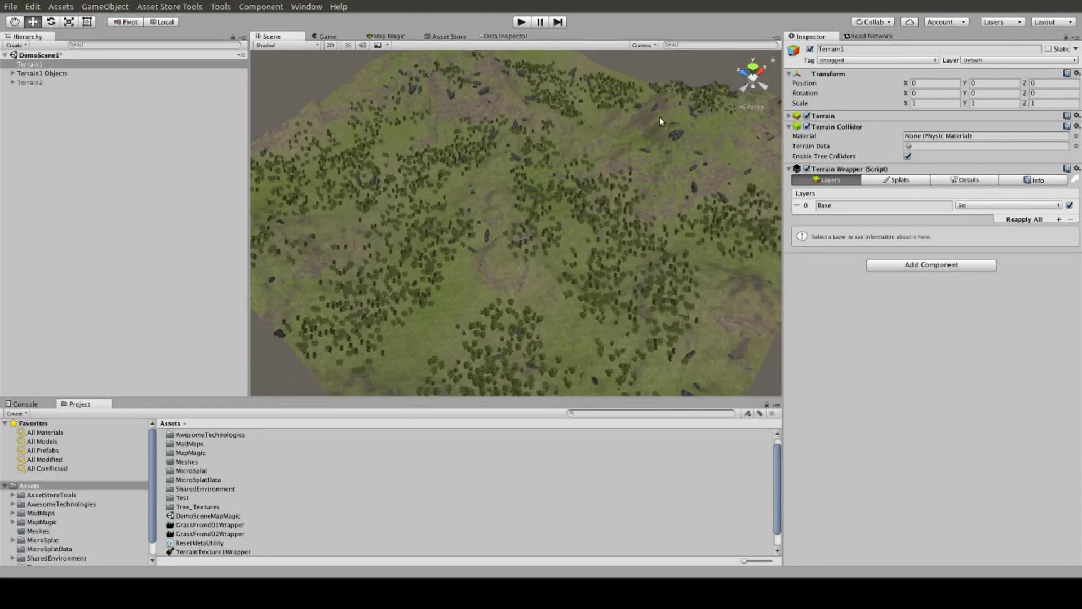
click(807, 209)
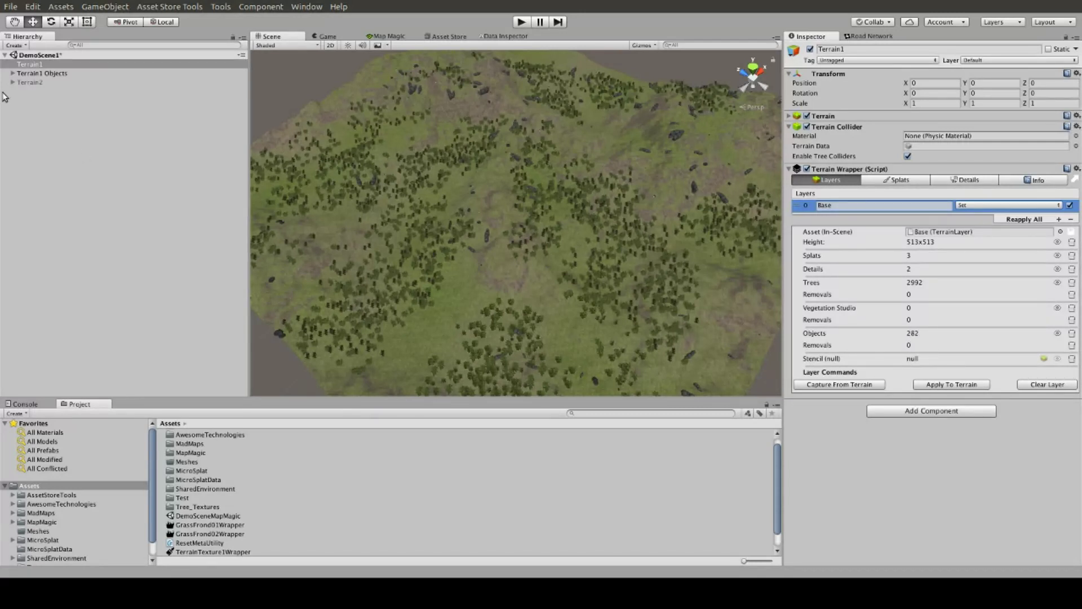
- Deactivate the original Terrain1 Objects group in the scene
click(57, 73)
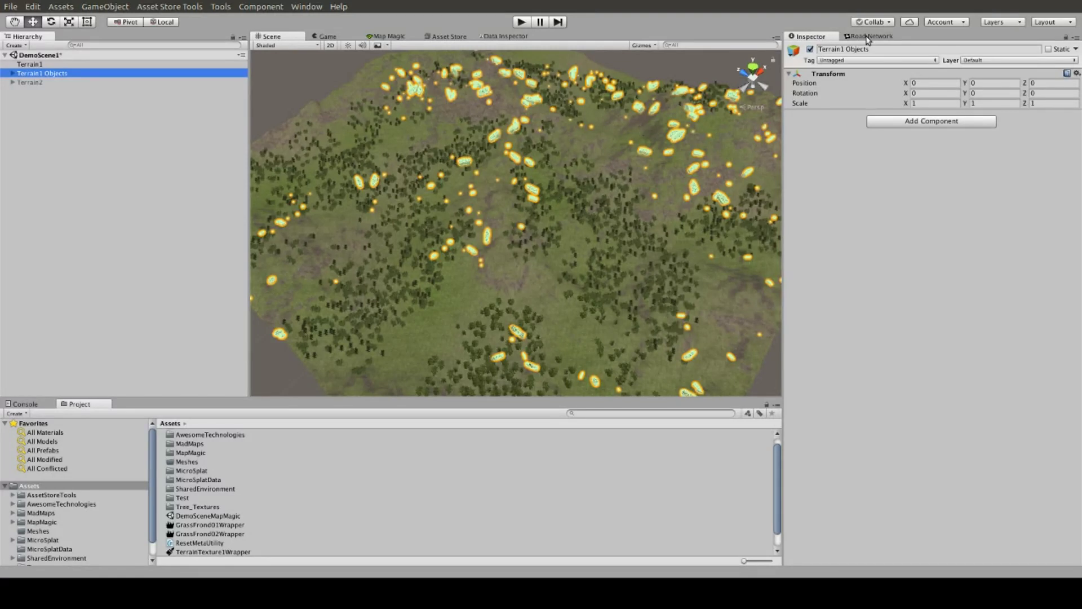
click(809, 49)
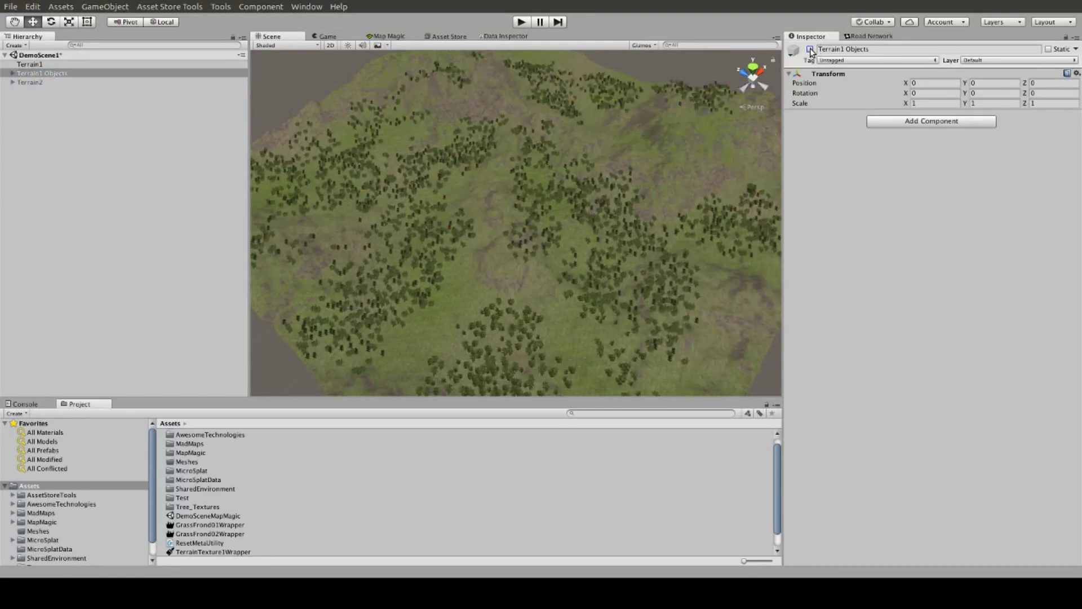
click(22, 116)
- Apply the Base layer to Terrain1 to regenerate its captured objects
click(34, 63)
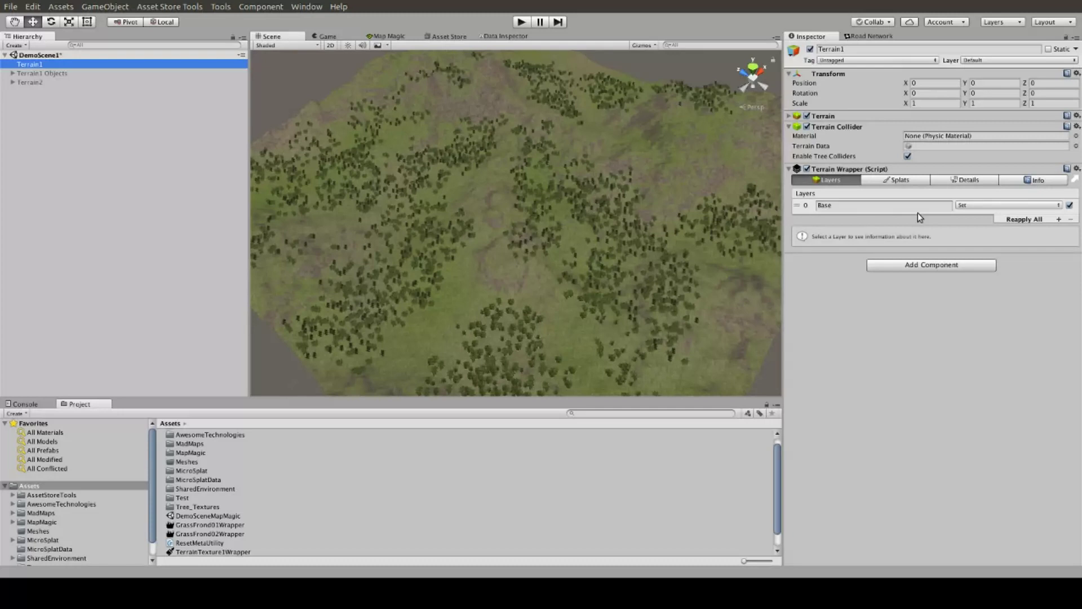
click(806, 205)
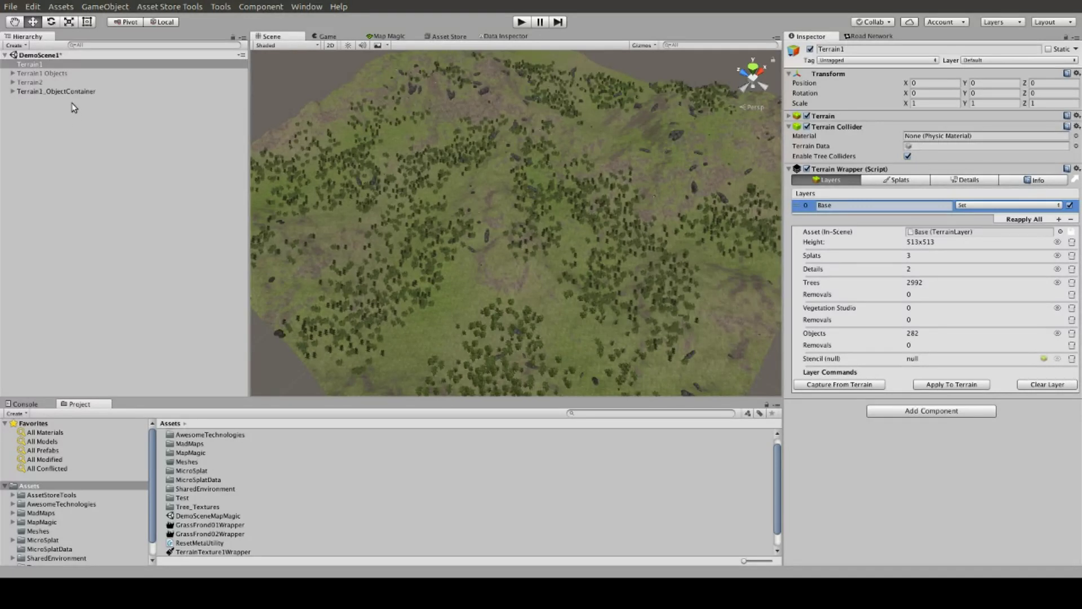
- Examine the rock prefabs in the Base group of Terrain1_ObjectContainer
click(77, 92)
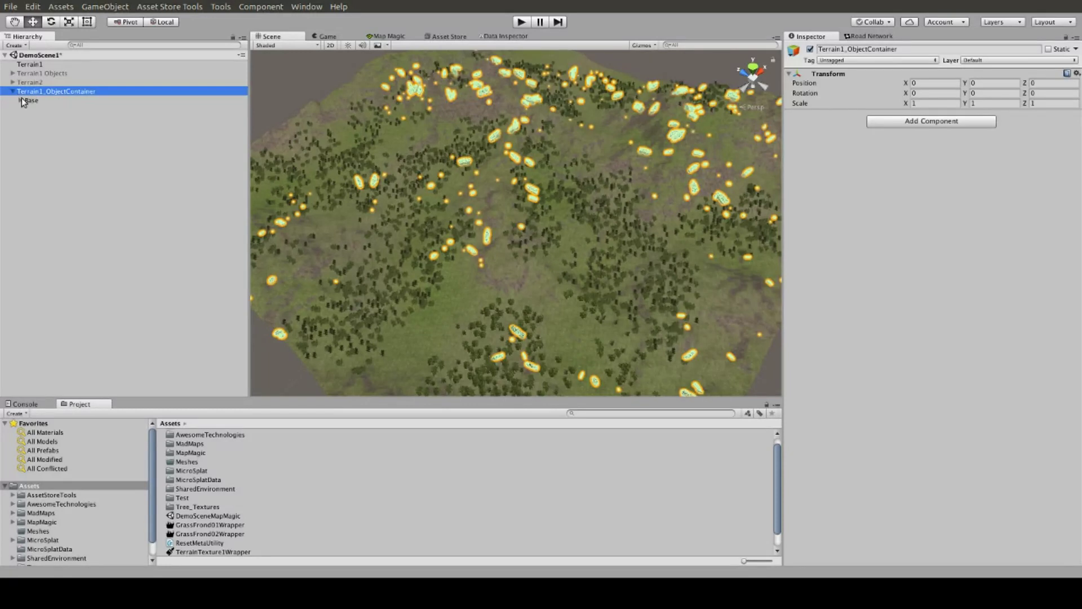
click(27, 101)
click(21, 100)
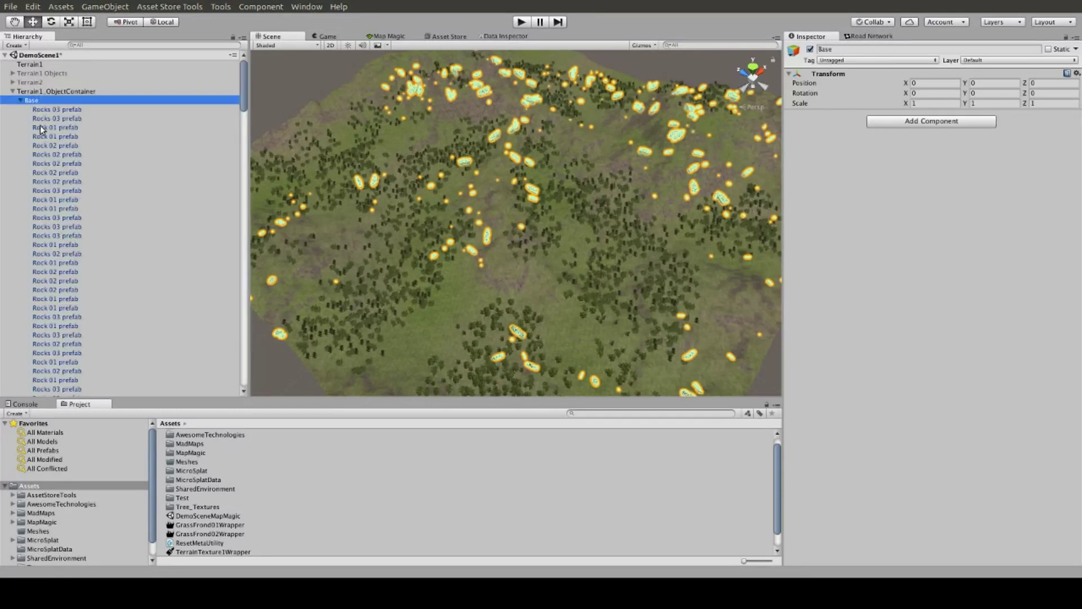
click(12, 91)
click(49, 126)
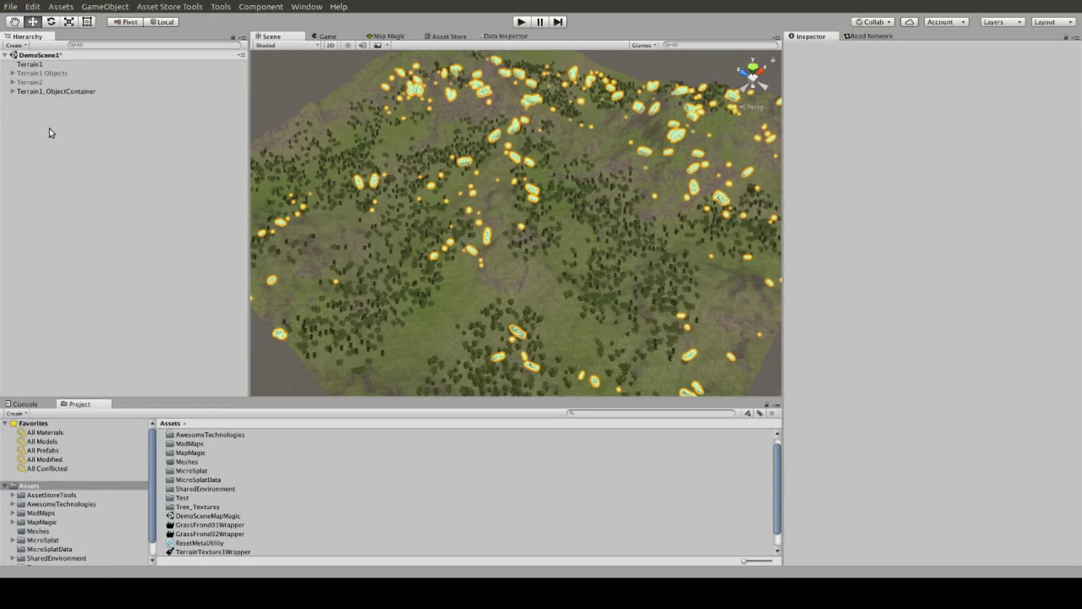
- Inspect an individual Rock 01 prefab inside Terrain1_ObjectContainer's Base group
click(47, 66)
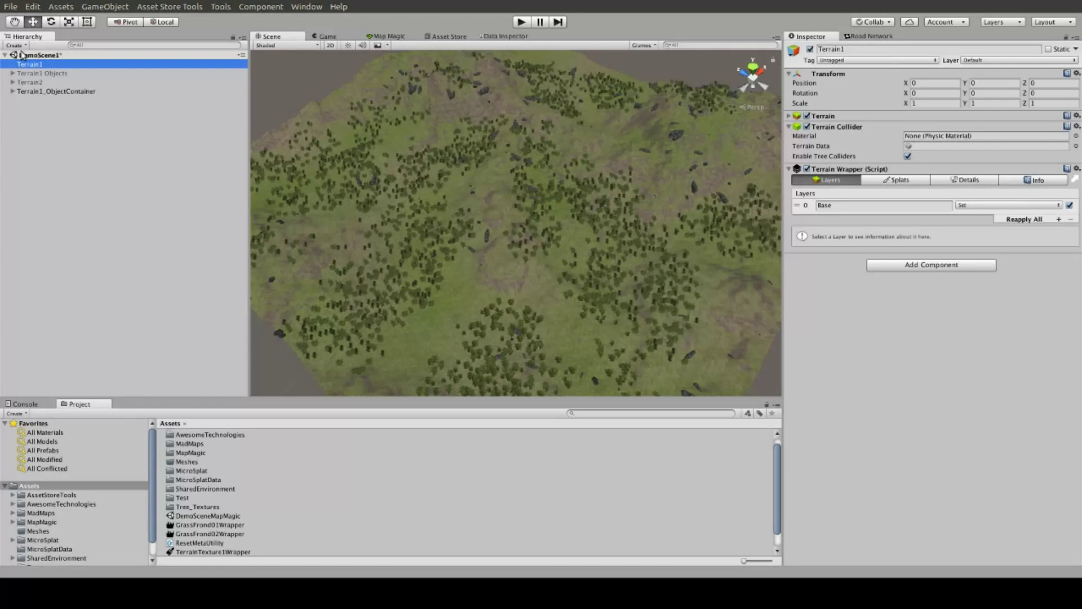
click(13, 91)
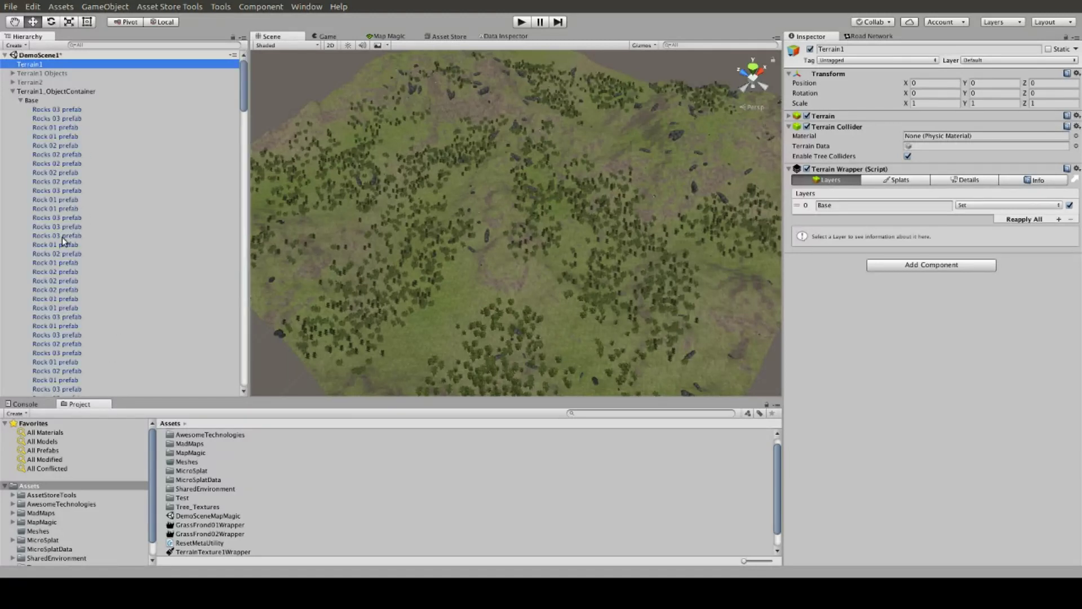
click(65, 138)
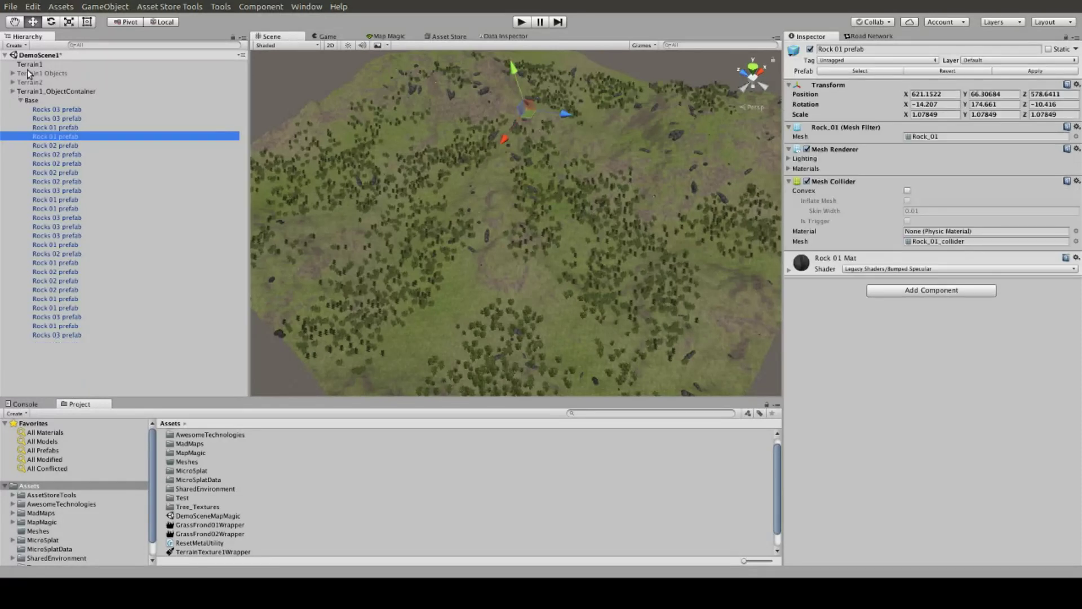
click(13, 92)
- Review the Base layer's contents on Terrain1 again and clear the selection
click(32, 66)
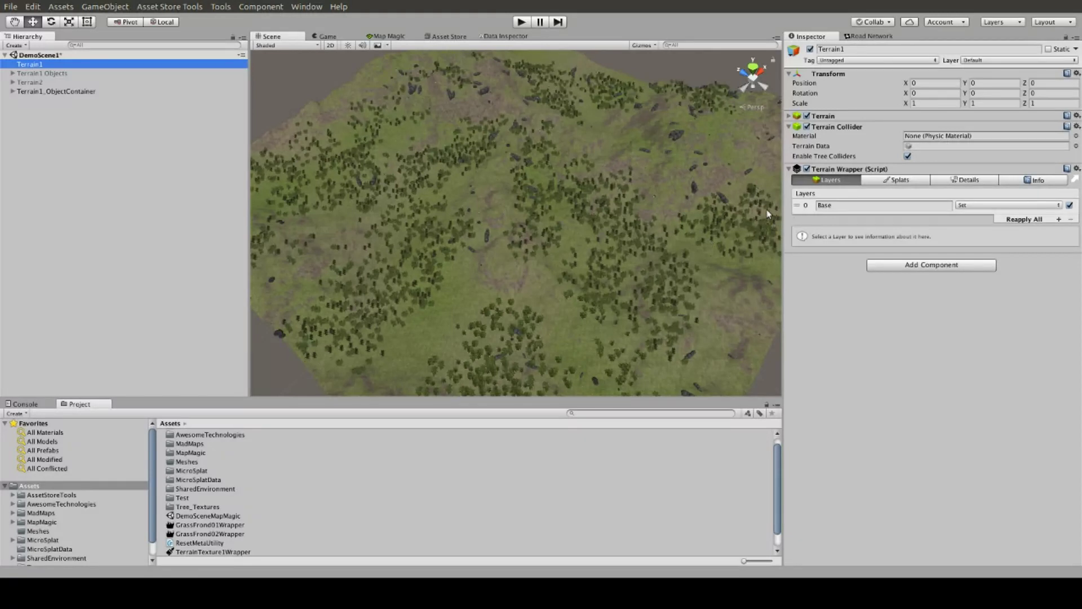
click(810, 208)
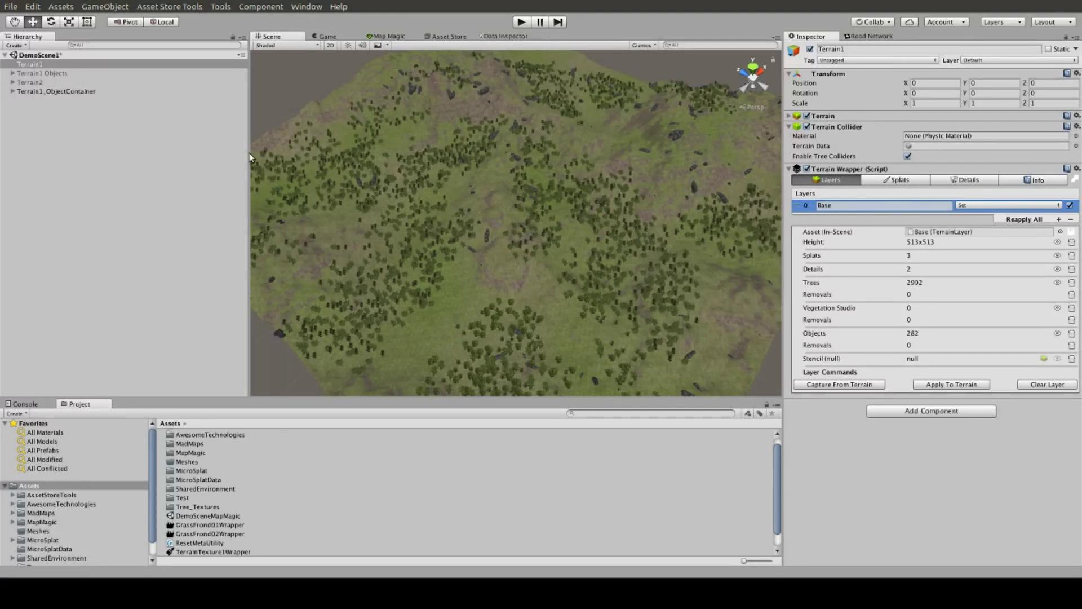
click(175, 139)
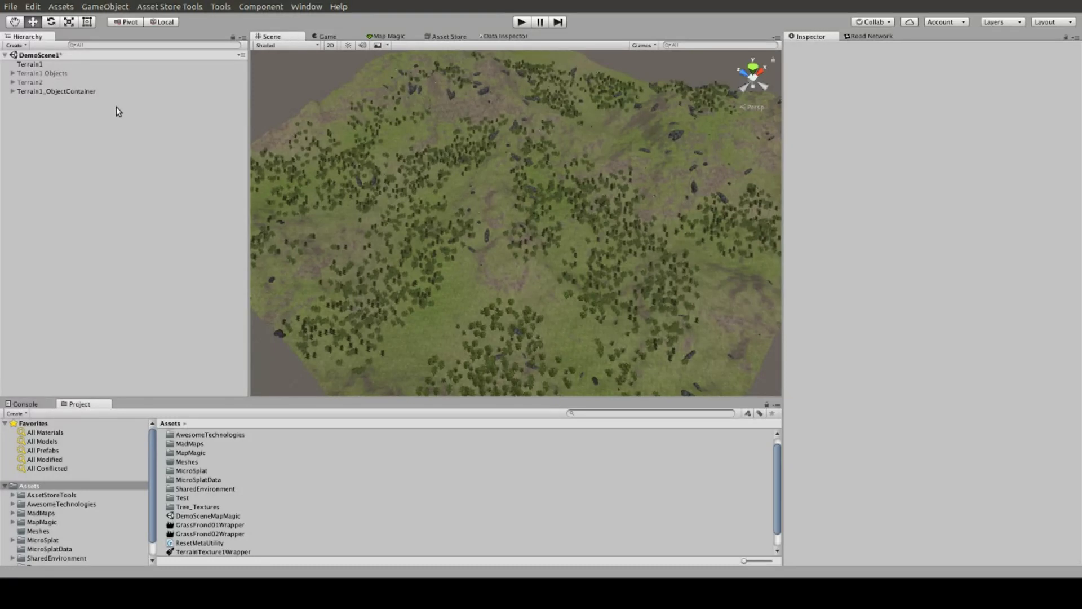